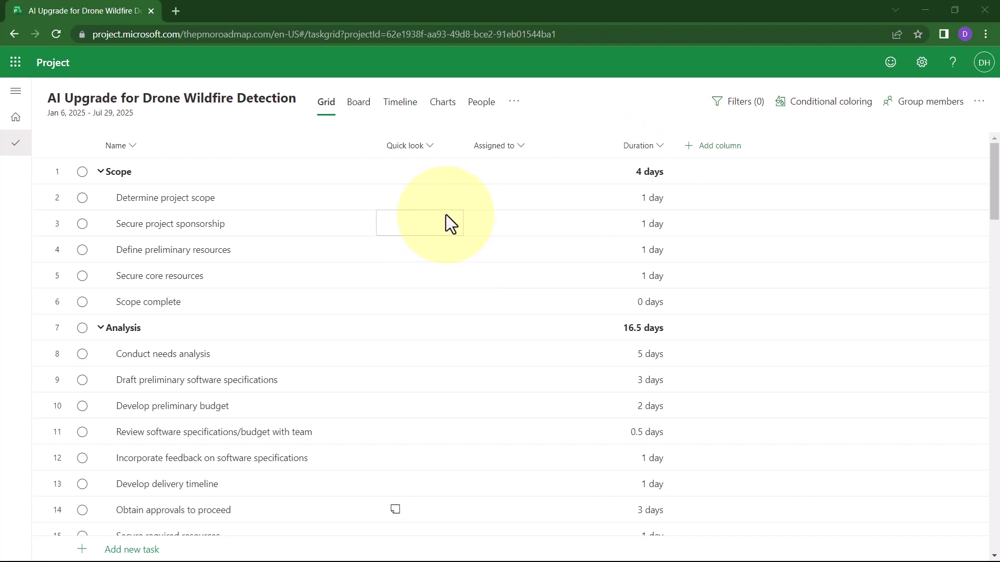
Look over the Quick look column options and the add-column field list, then close it unchanged.
left_click(431, 147)
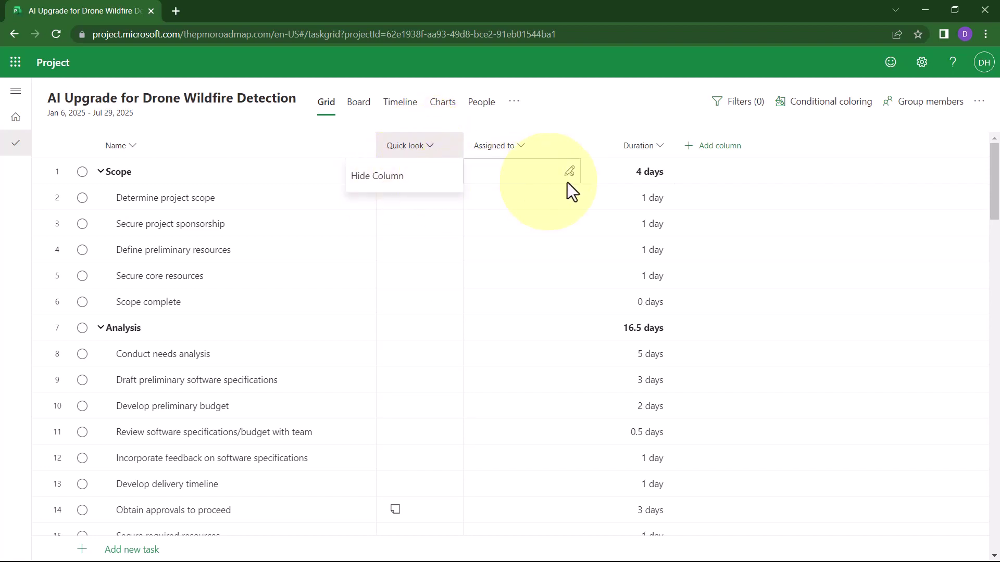
left_click(715, 151)
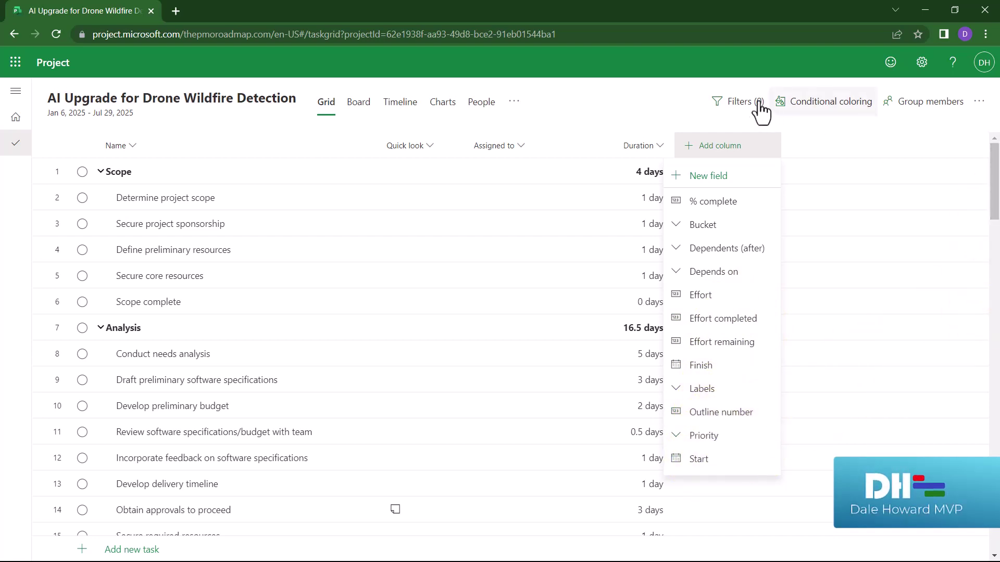
left_click(630, 104)
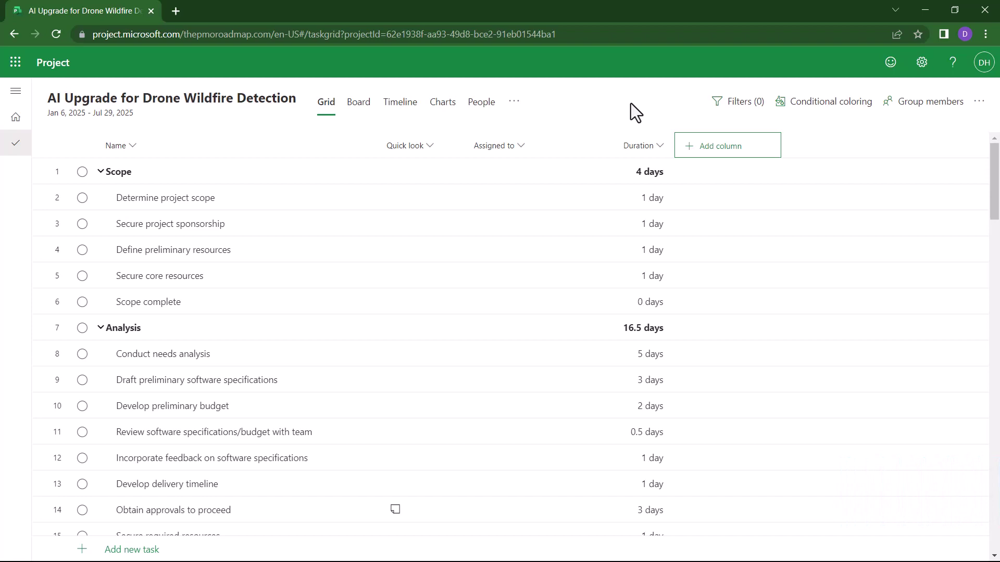
left_click(631, 104)
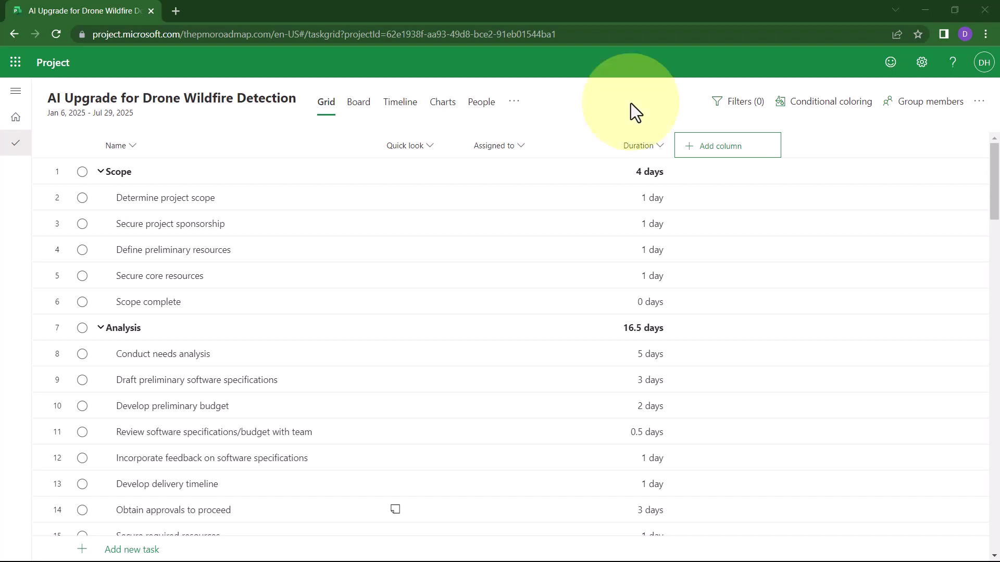
Hide the Quick look column, then hide the Assigned to column.
left_click(426, 156)
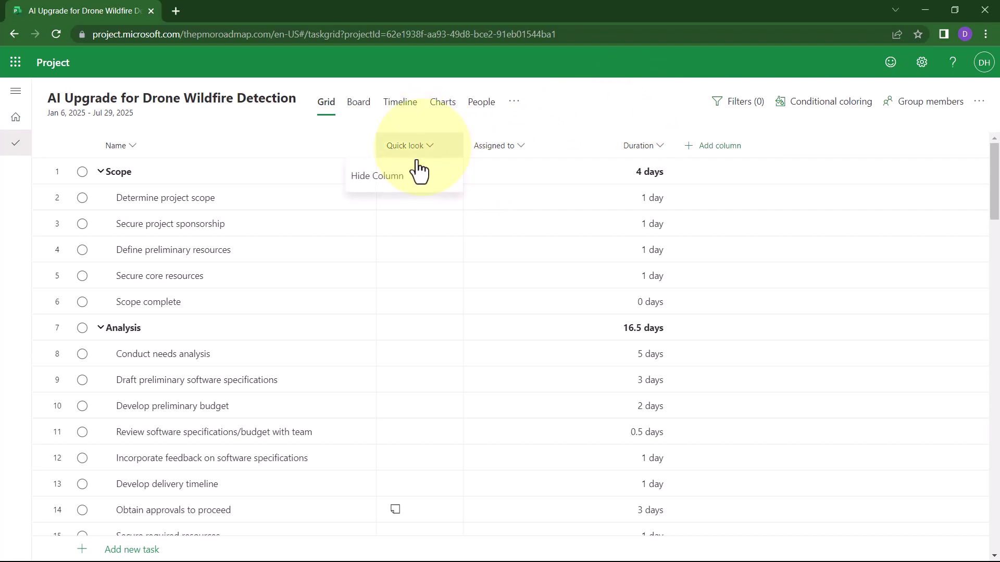
left_click(411, 178)
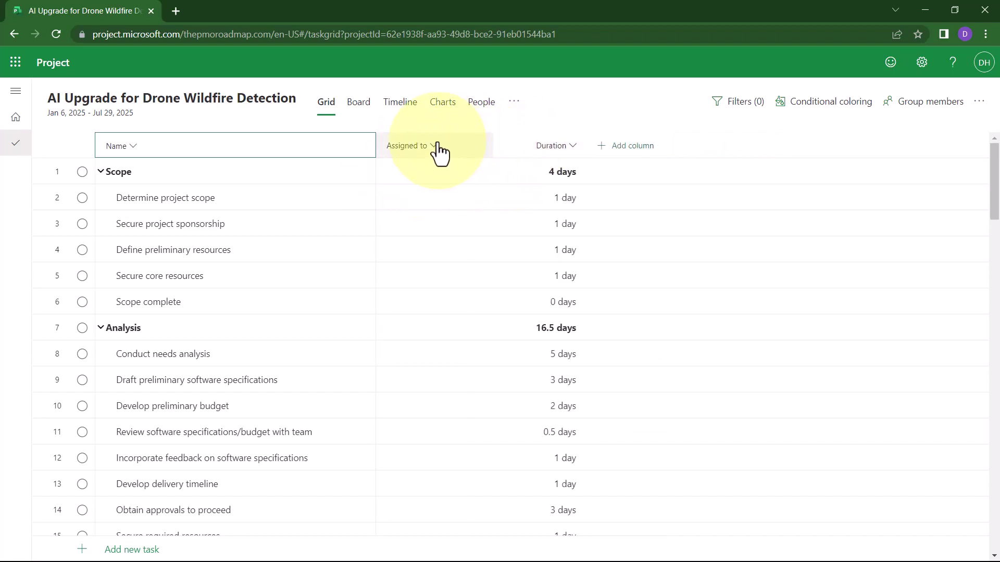
left_click(436, 147)
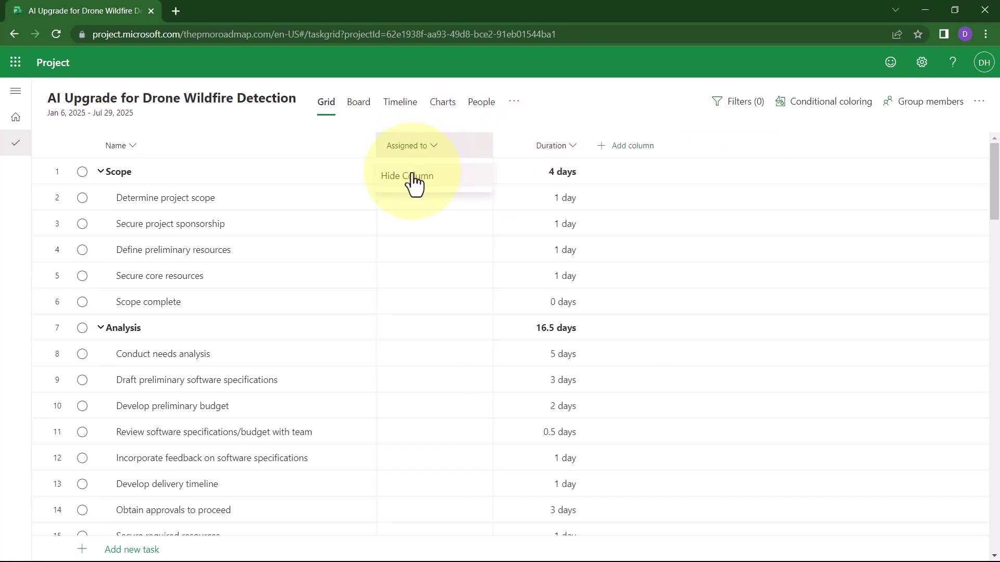
left_click(414, 177)
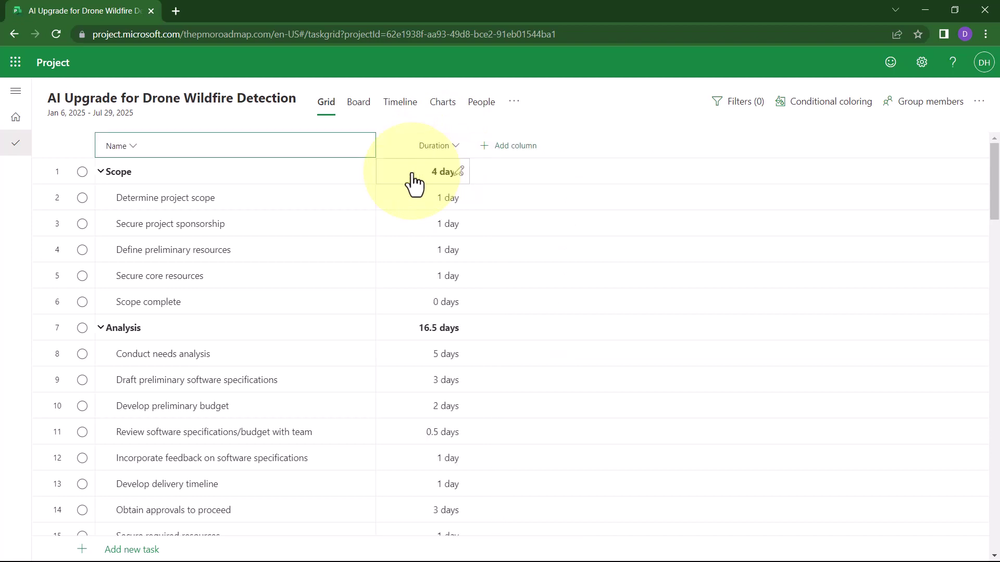
Add the Start, Finish, Dependents (after) and Depends on columns, in that order, after Duration.
left_click(506, 156)
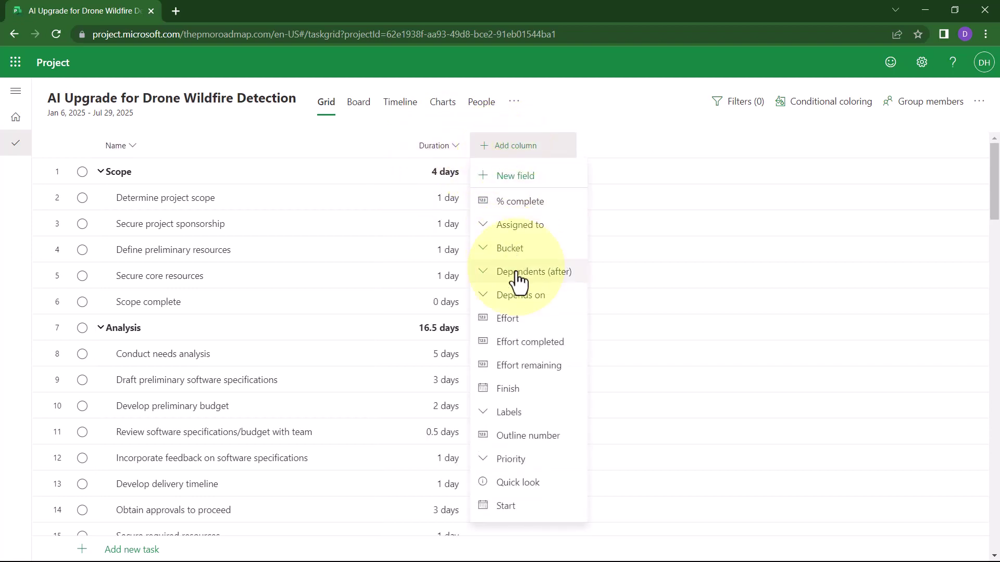
left_click(524, 508)
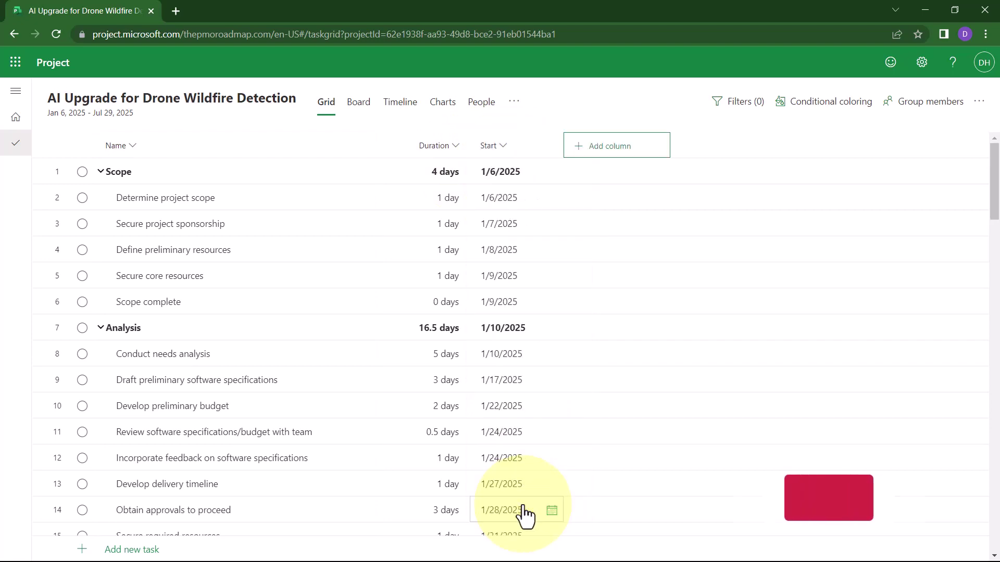
left_click(587, 147)
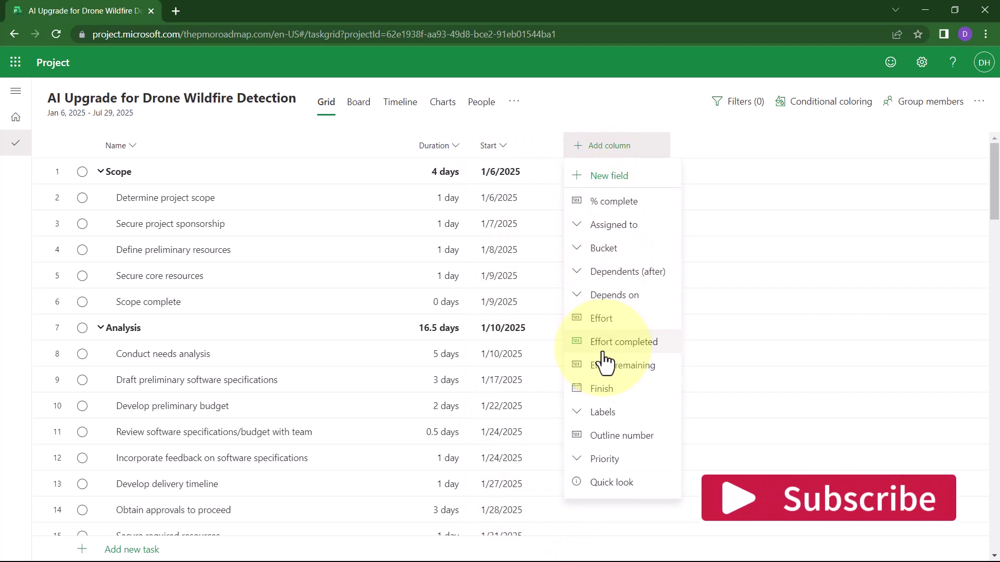
left_click(602, 390)
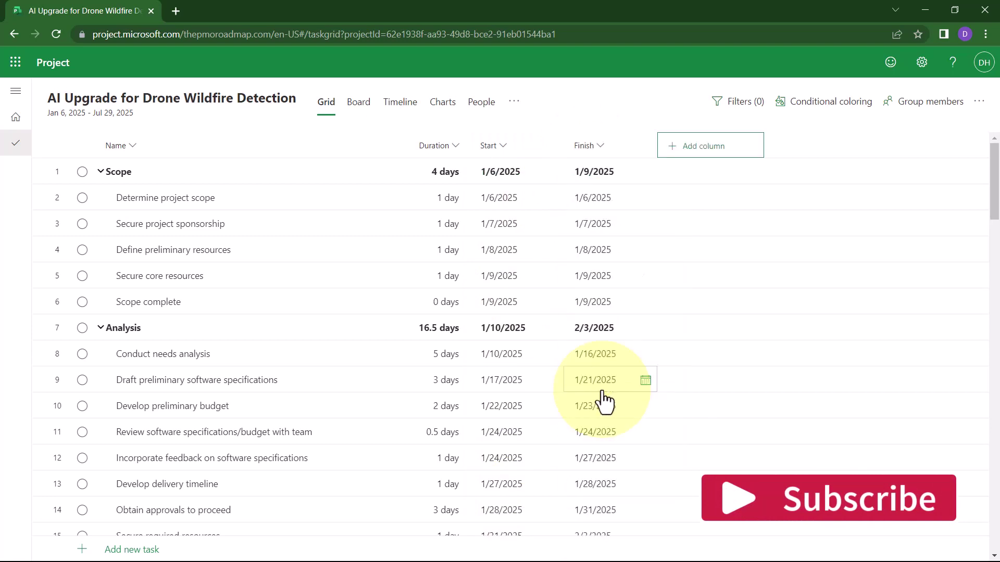
left_click(684, 148)
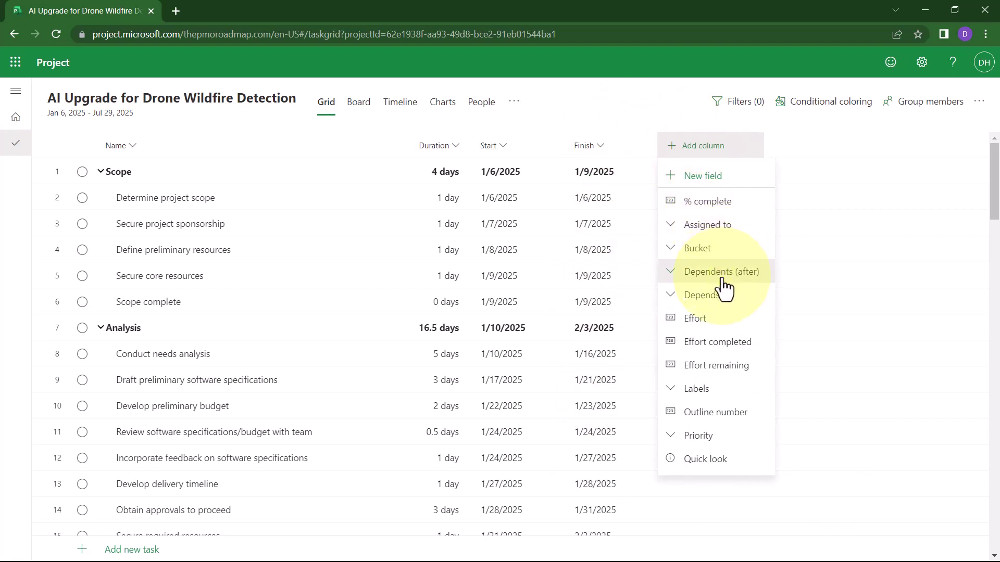
left_click(723, 284)
left_click(788, 147)
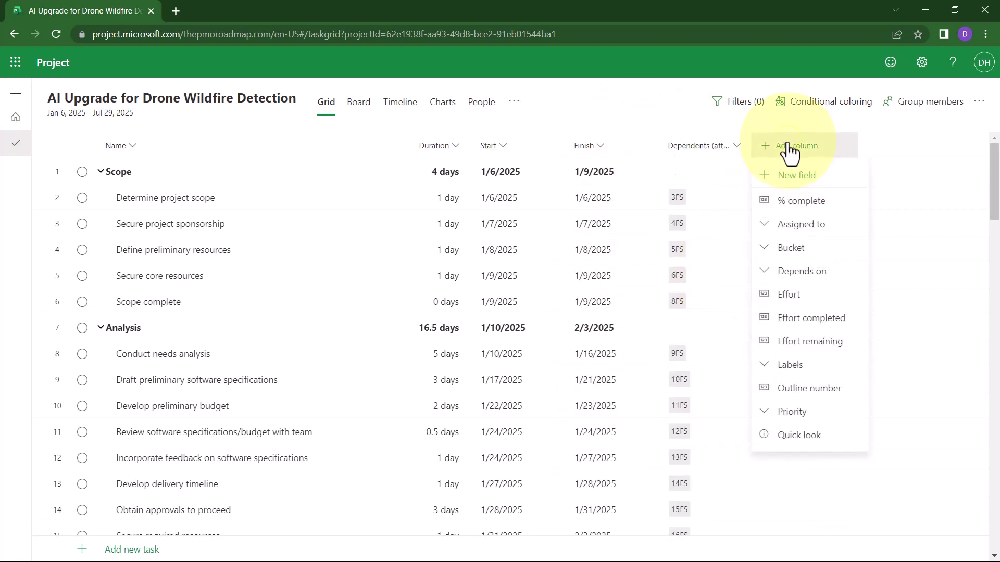
left_click(814, 282)
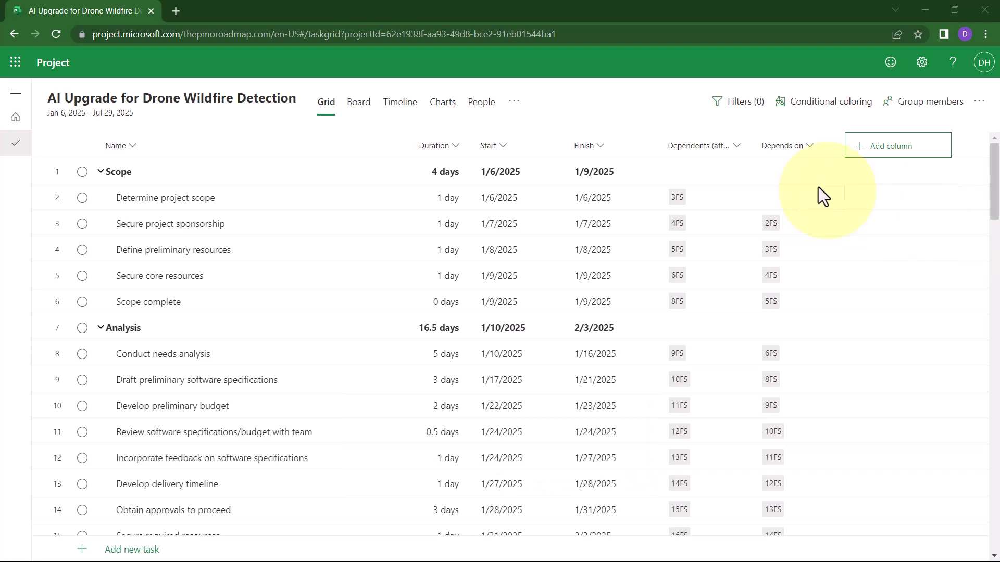
Hide both dependency columns, Dependents (after) and Depends on.
left_click(688, 148)
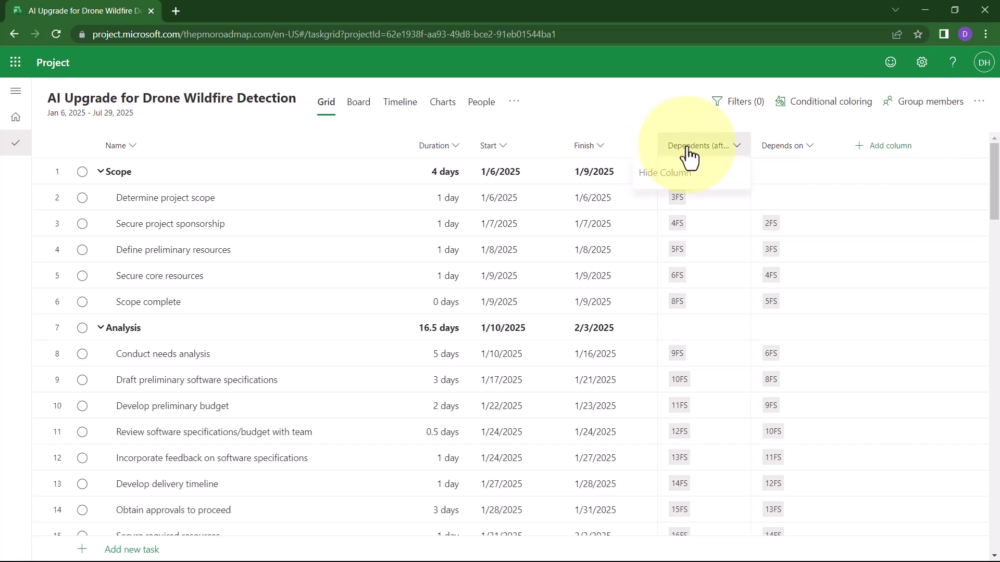
left_click(677, 178)
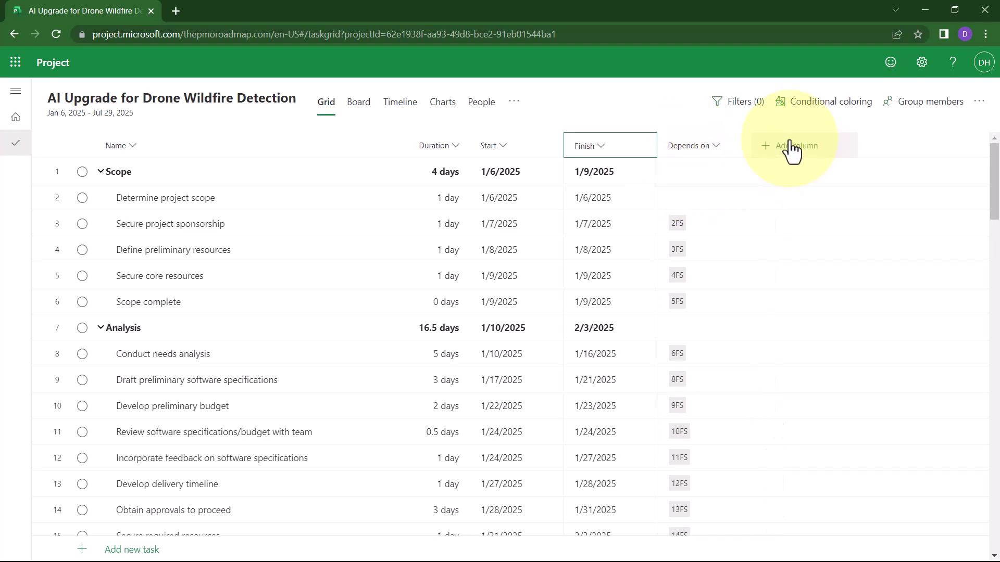
left_click(704, 151)
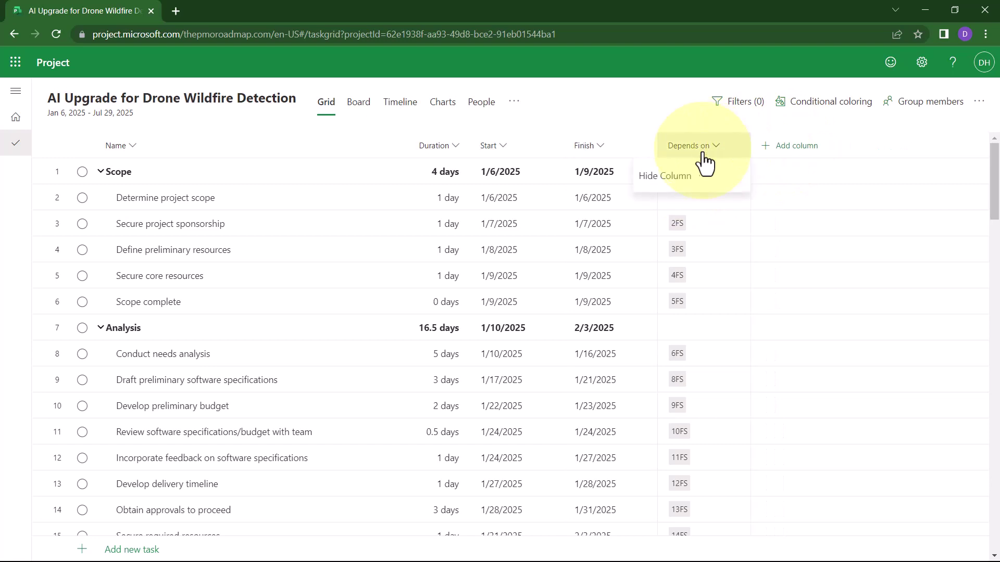
left_click(665, 177)
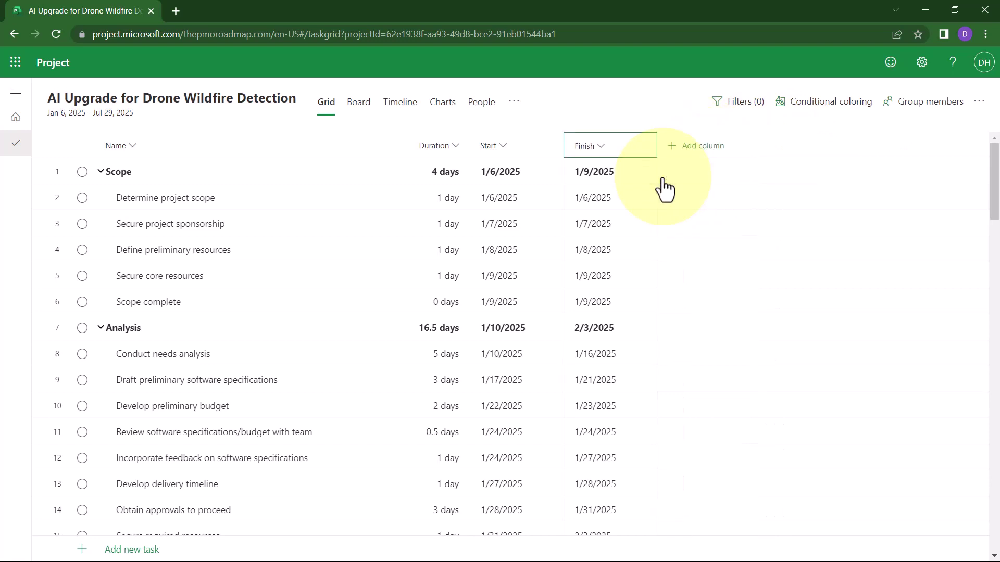
Add the Assigned to and Effort columns after Finish.
left_click(696, 151)
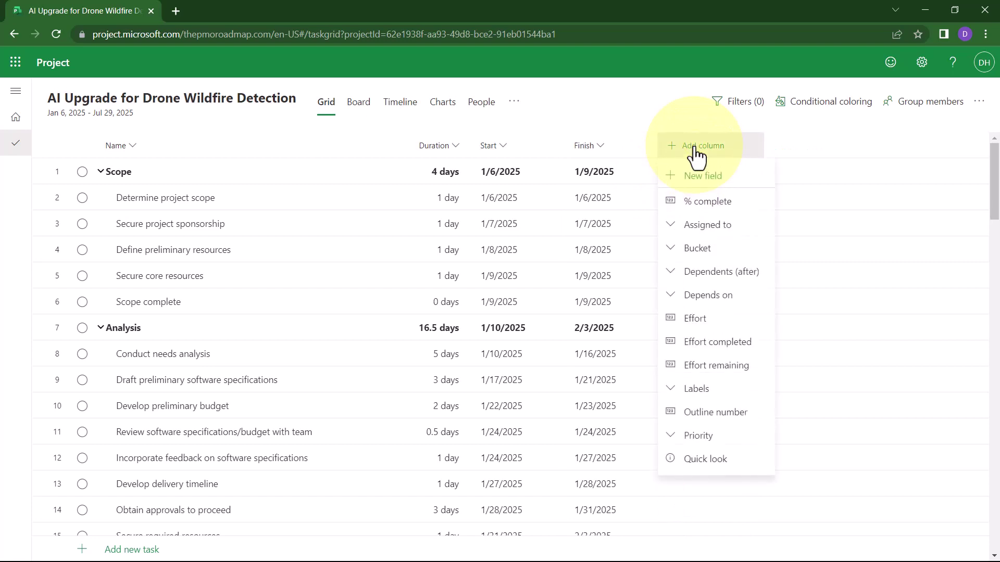
left_click(706, 226)
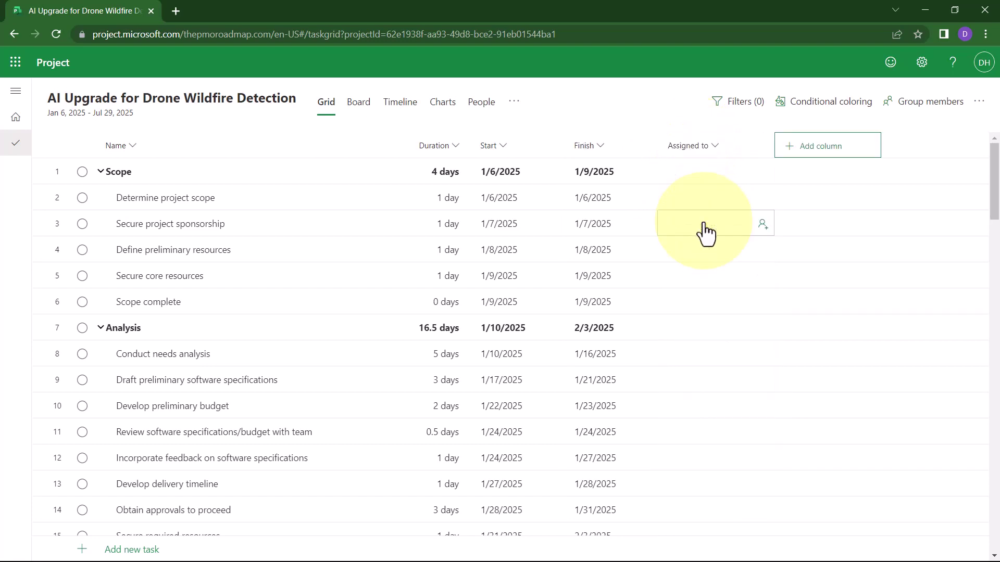
left_click(808, 156)
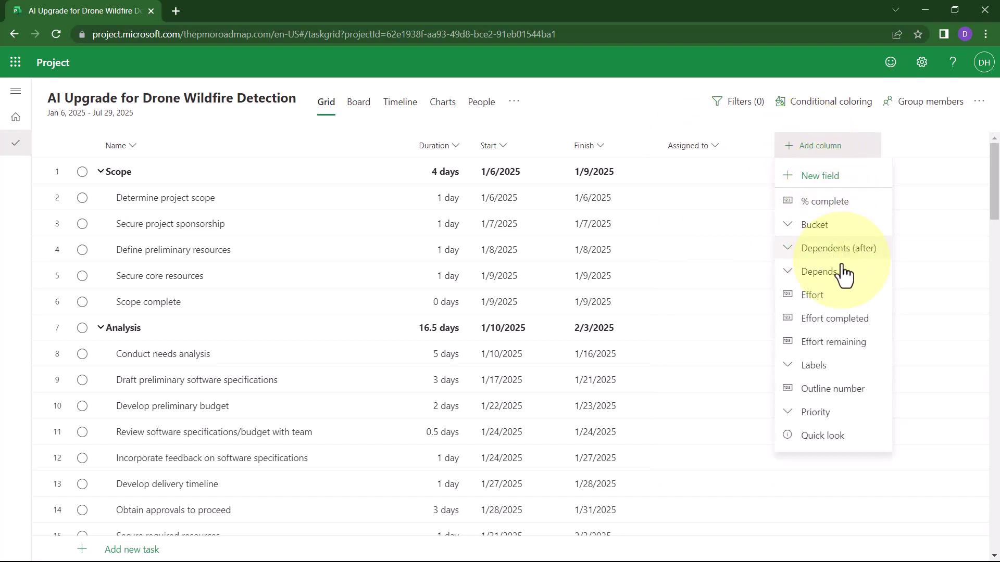
left_click(886, 294)
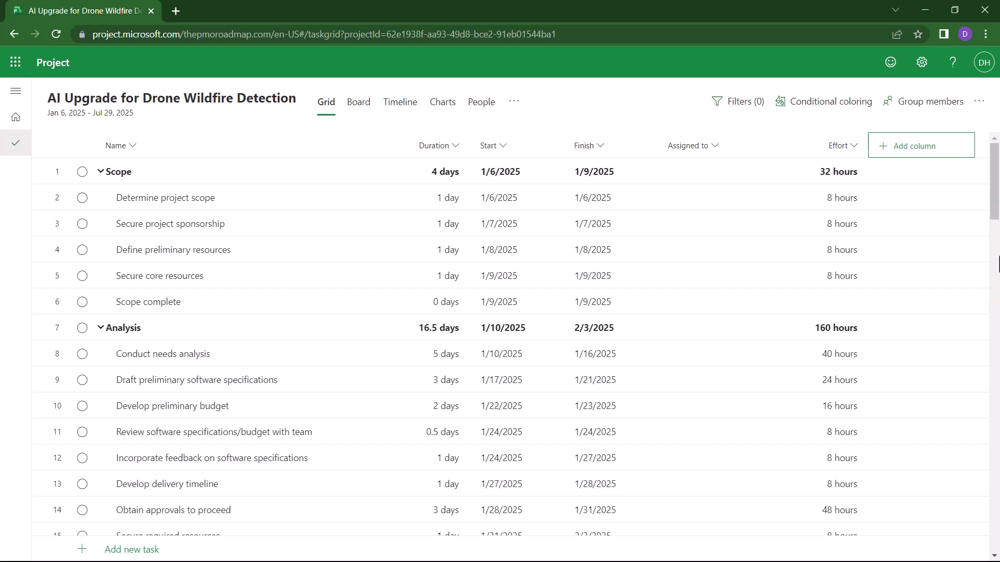
Hide the Assigned to and Effort columns.
left_click(999, 263)
left_click(707, 146)
left_click(706, 148)
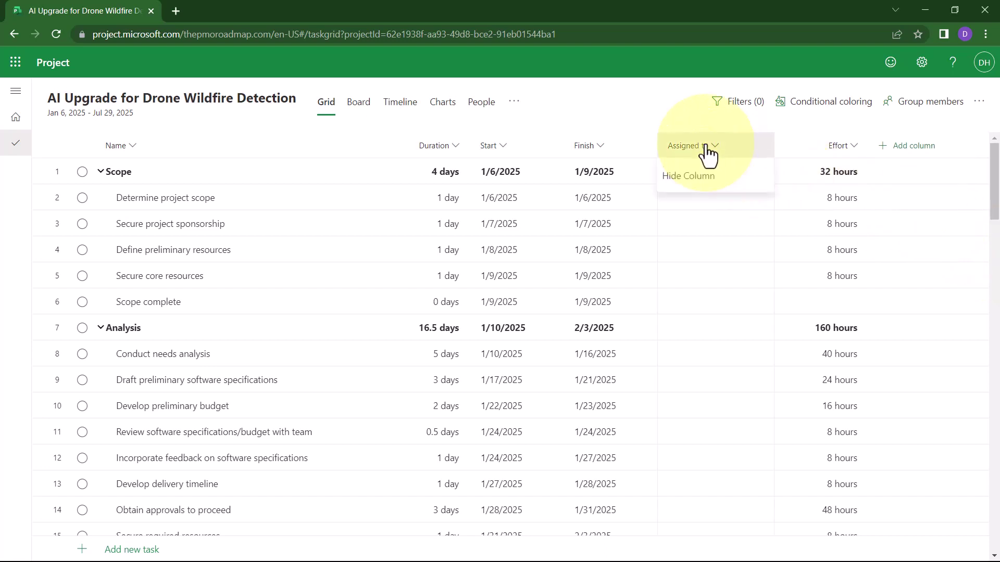
left_click(691, 177)
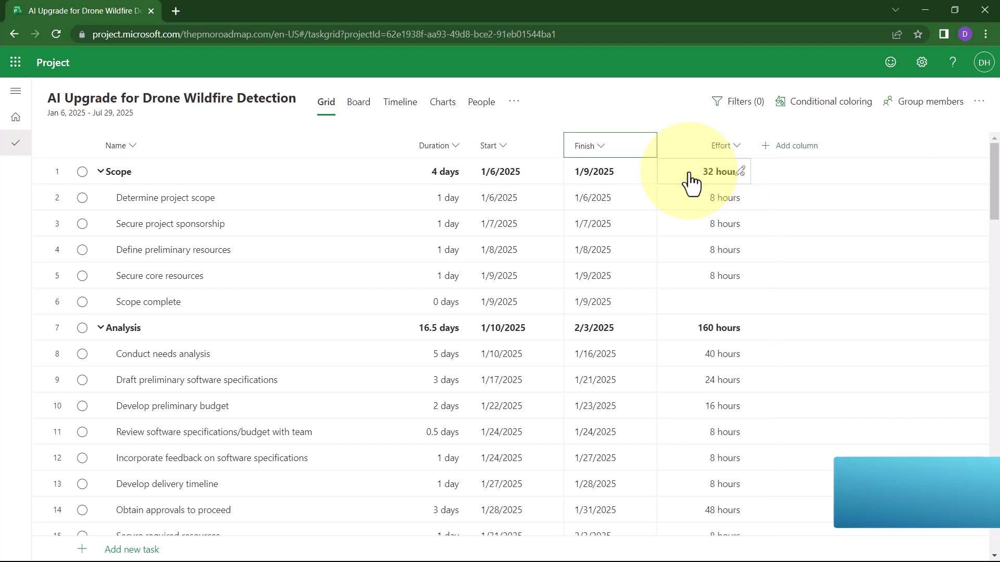
left_click(730, 151)
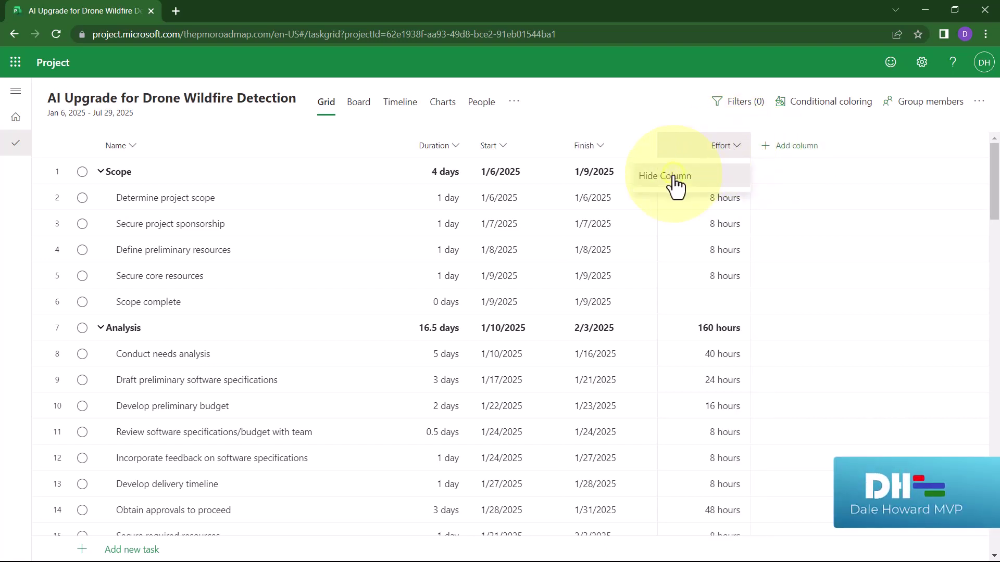
left_click(675, 177)
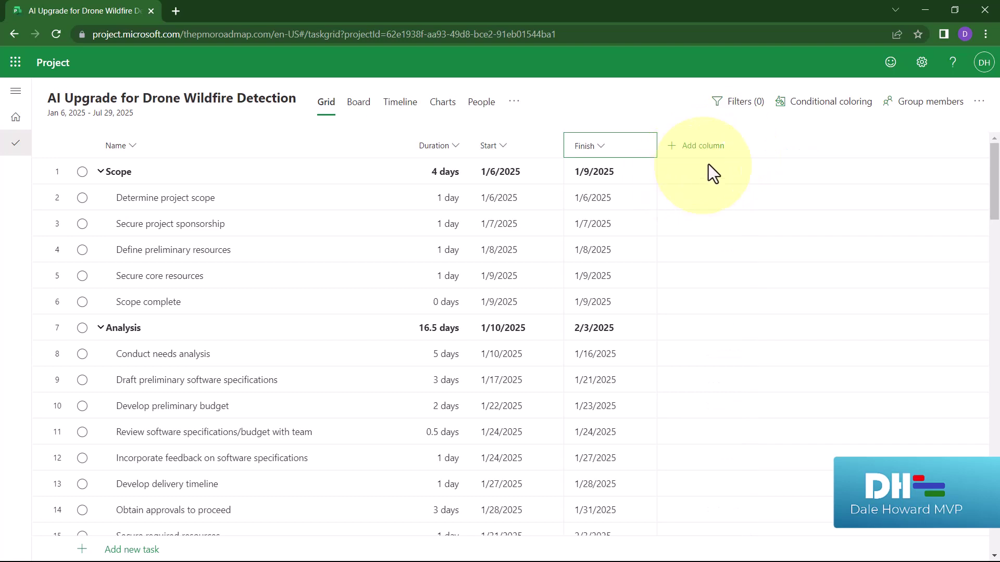
Add the % complete, Effort completed and Effort remaining columns after Finish.
left_click(705, 151)
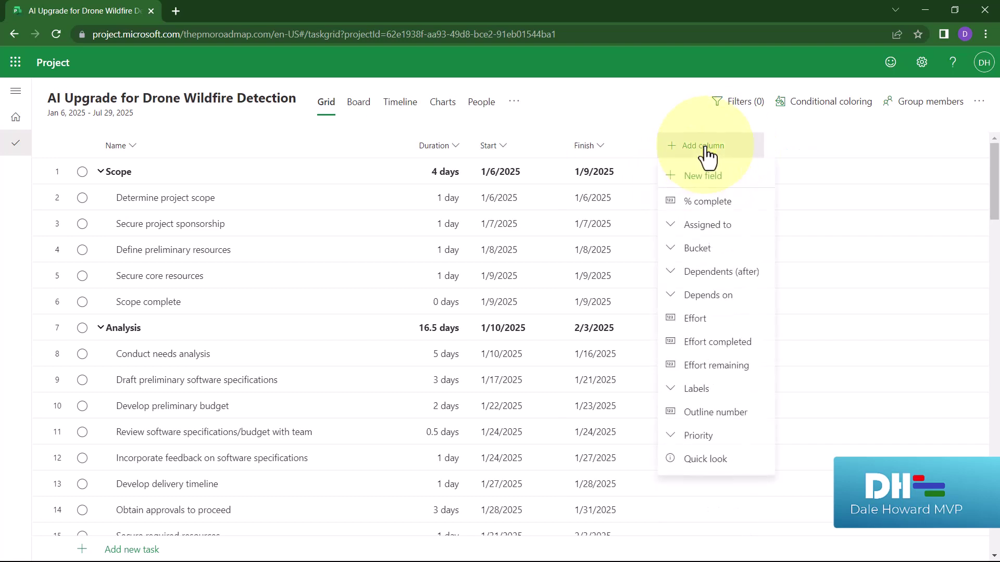
left_click(701, 207)
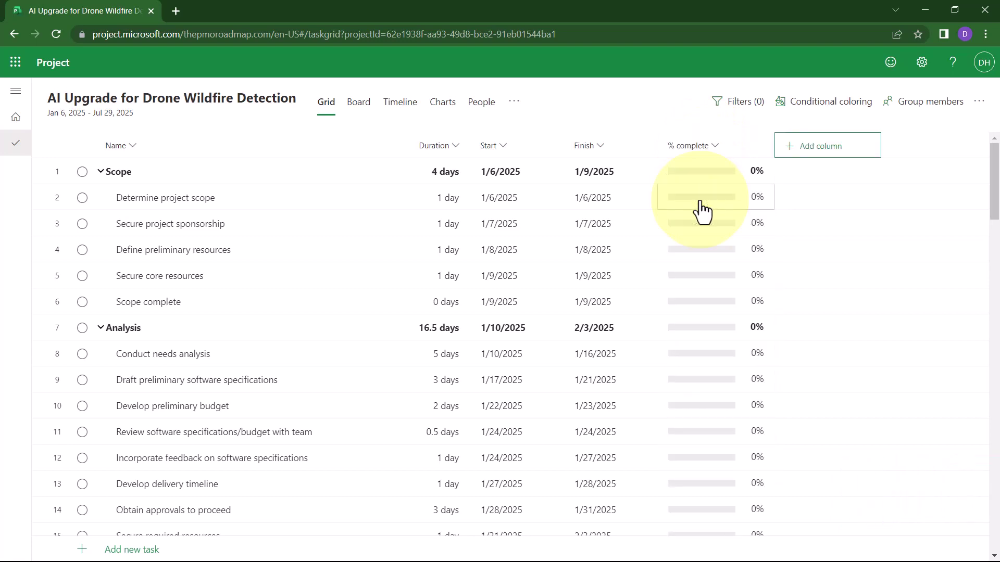
left_click(824, 148)
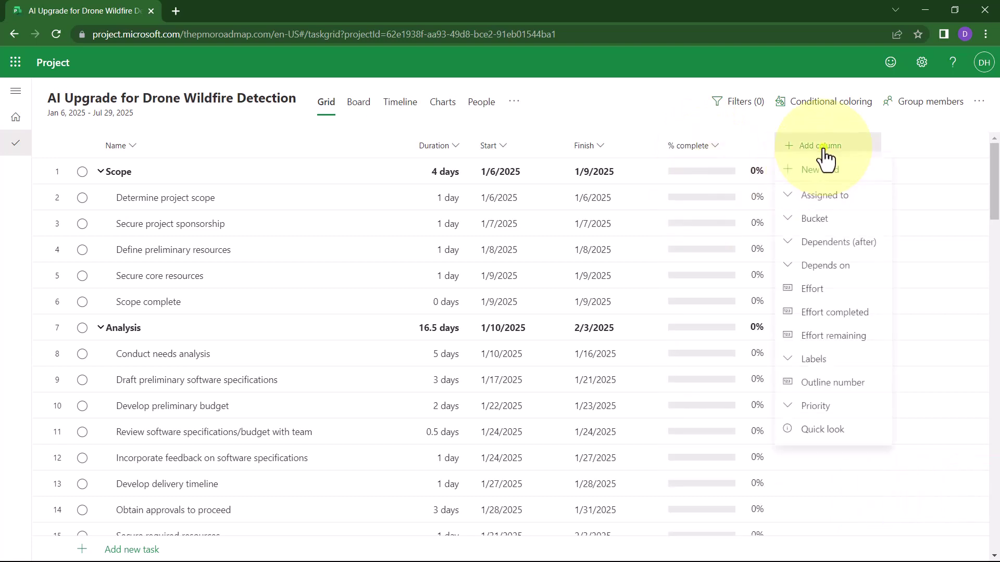
left_click(831, 322)
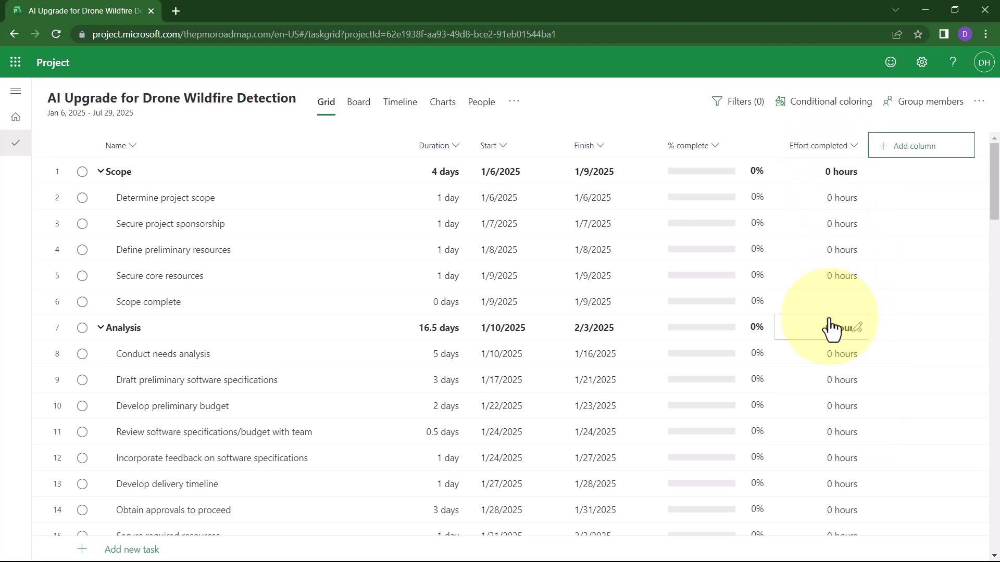
left_click(910, 156)
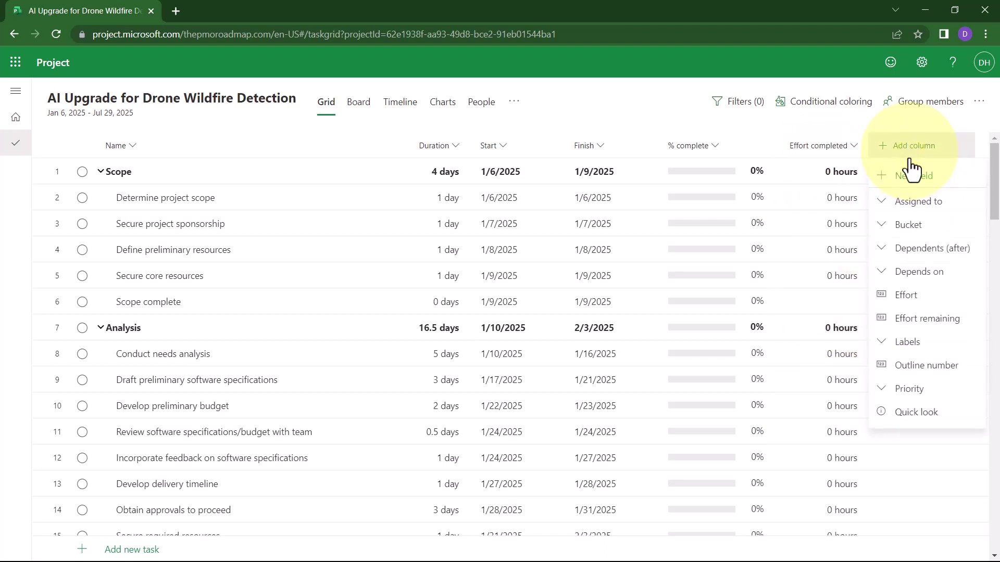
left_click(925, 320)
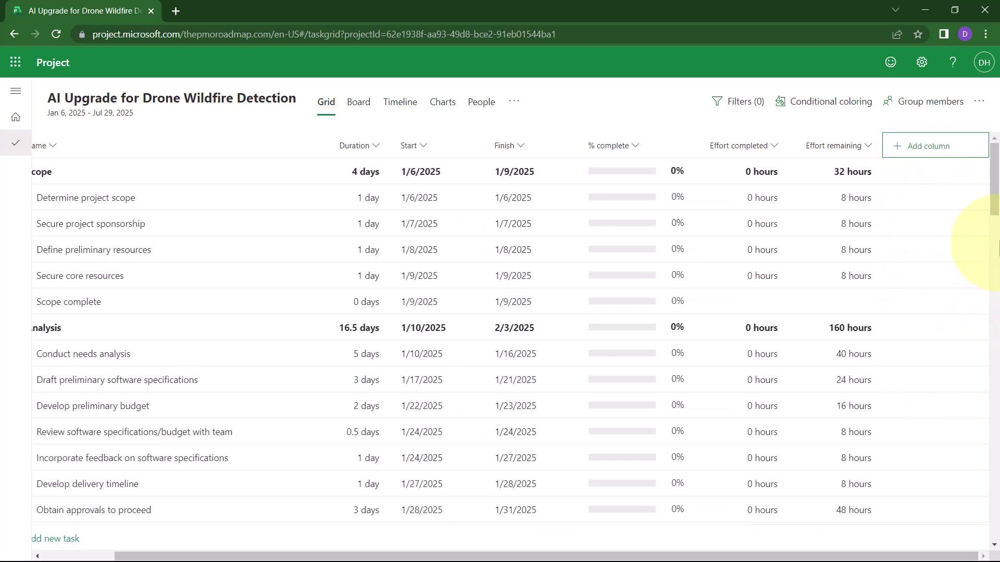